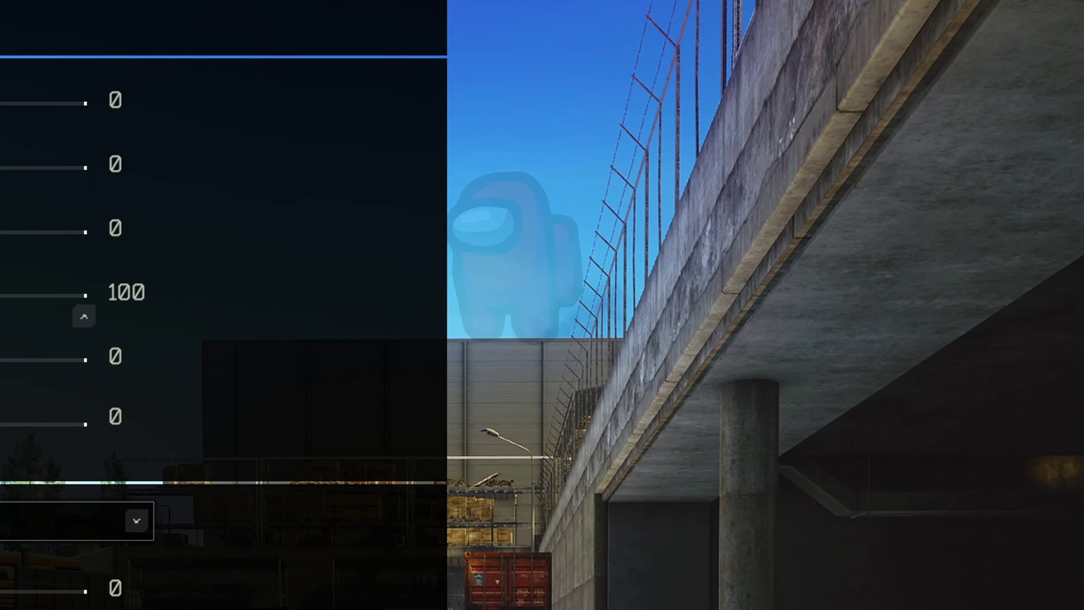
- Drag Colorfulness from 100 down to 0 so every PostFX slider reads 0
left_click_drag(369, 135, 176, 135)
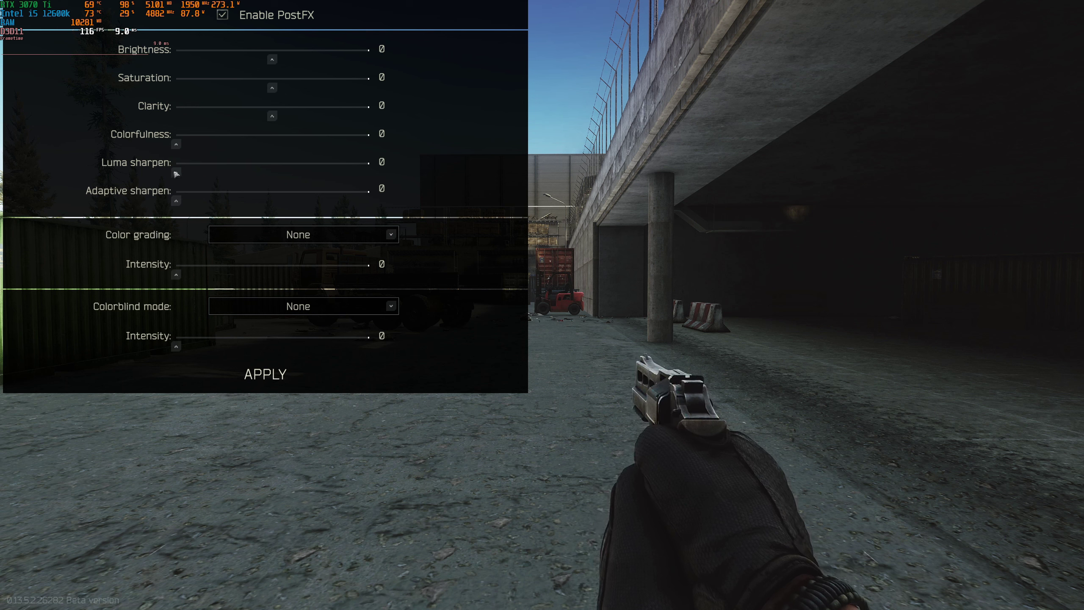
- Preview Luma sharpen, Colorfulness and Saturation at 100, zero them again, and keep Brightness at 100
left_click_drag(176, 173, 368, 172)
left_click_drag(176, 144, 368, 144)
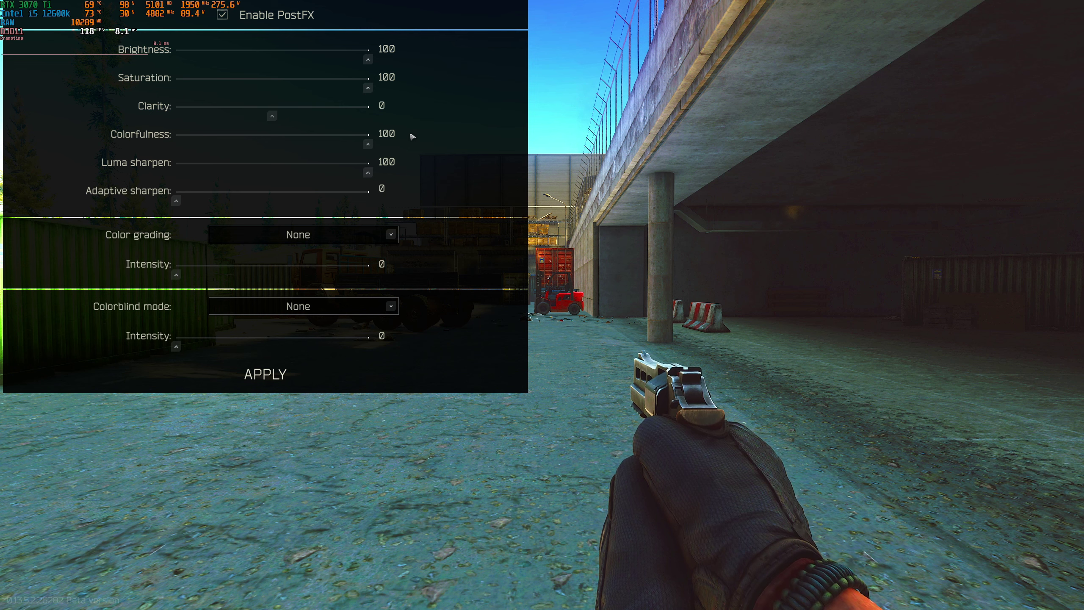
left_click_drag(368, 145, 288, 145)
left_click_drag(368, 87, 271, 91)
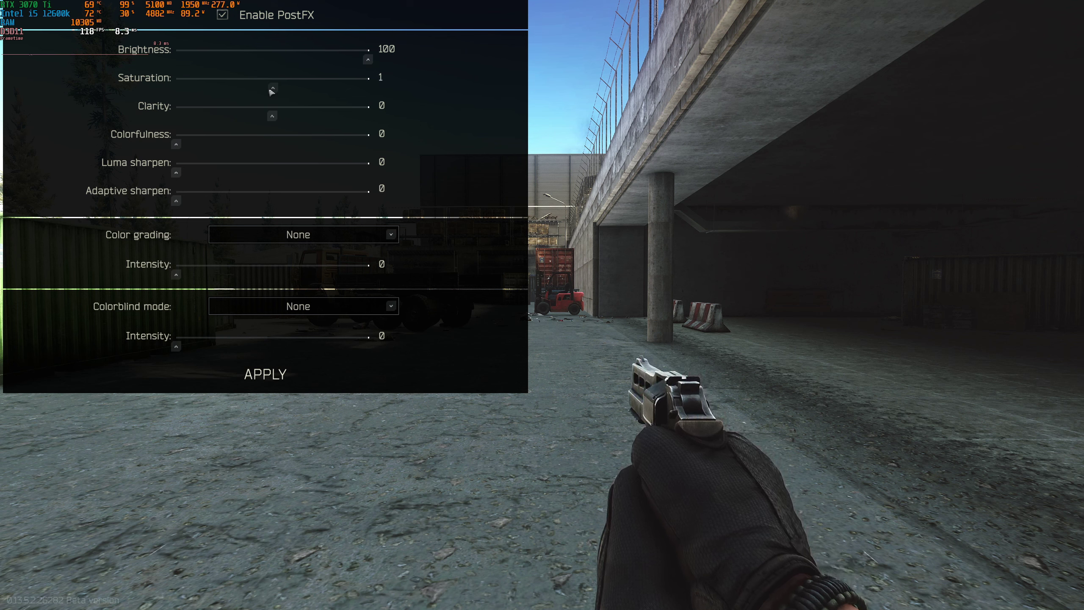
left_click_drag(368, 58, 397, 64)
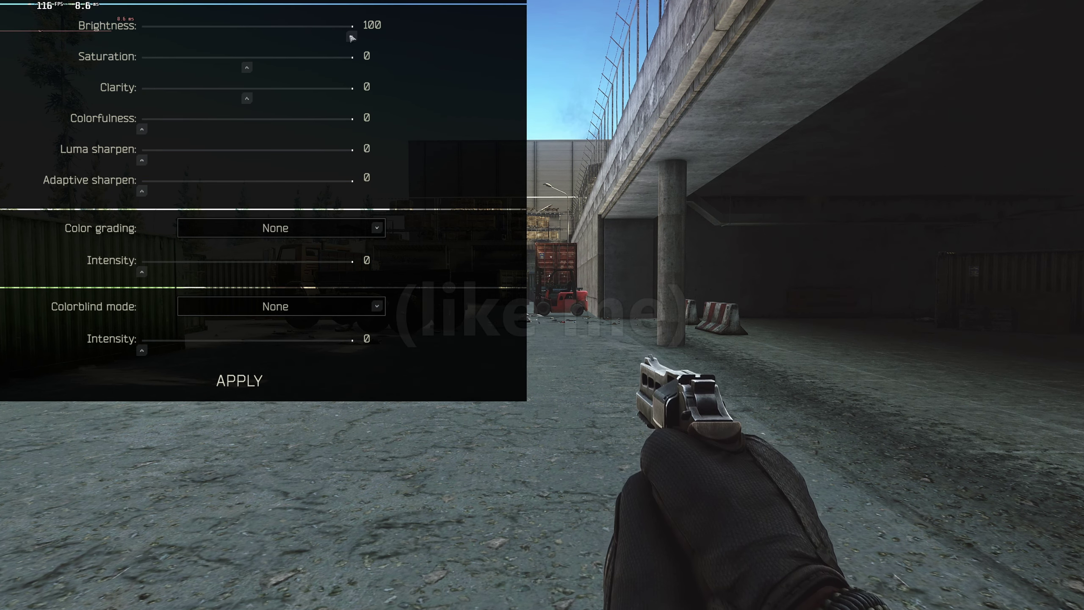
- Lower Brightness from 100 through 55 and 50 down to 0
left_click_drag(351, 37, 304, 38)
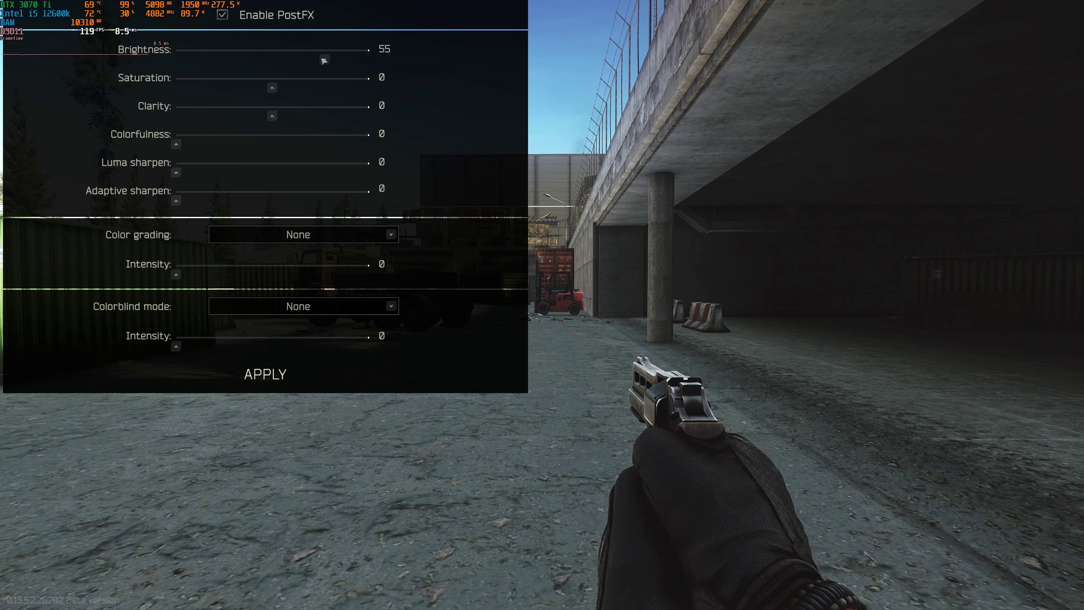
left_click_drag(324, 61, 320, 63)
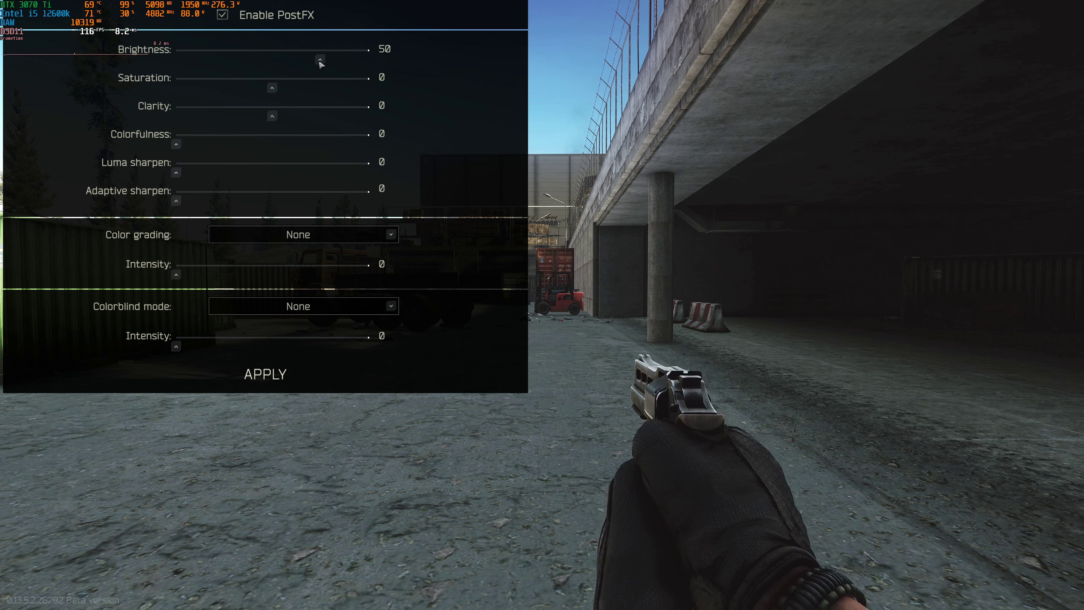
left_click_drag(321, 63, 272, 63)
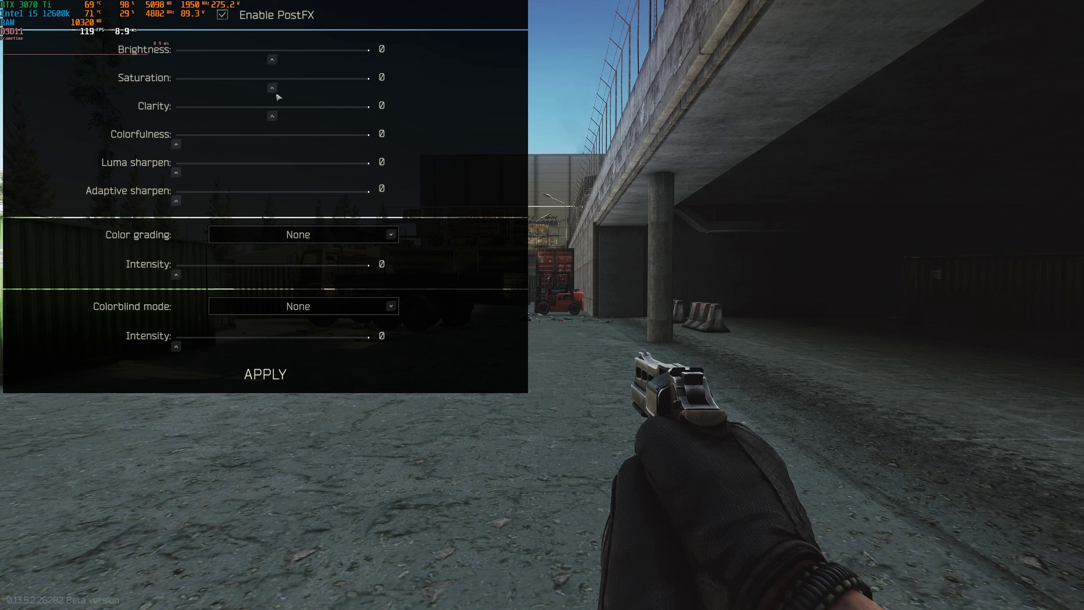
- Preview Saturation, including 30, and Colorfulness, then settle Colorfulness at about 60
mouse_move(273, 88)
left_mouse_down()
mouse_move(370, 88)
mouse_move(273, 91)
left_mouse_up()
mouse_move(176, 145)
left_mouse_down()
mouse_move(367, 149)
mouse_move(178, 146)
left_mouse_up()
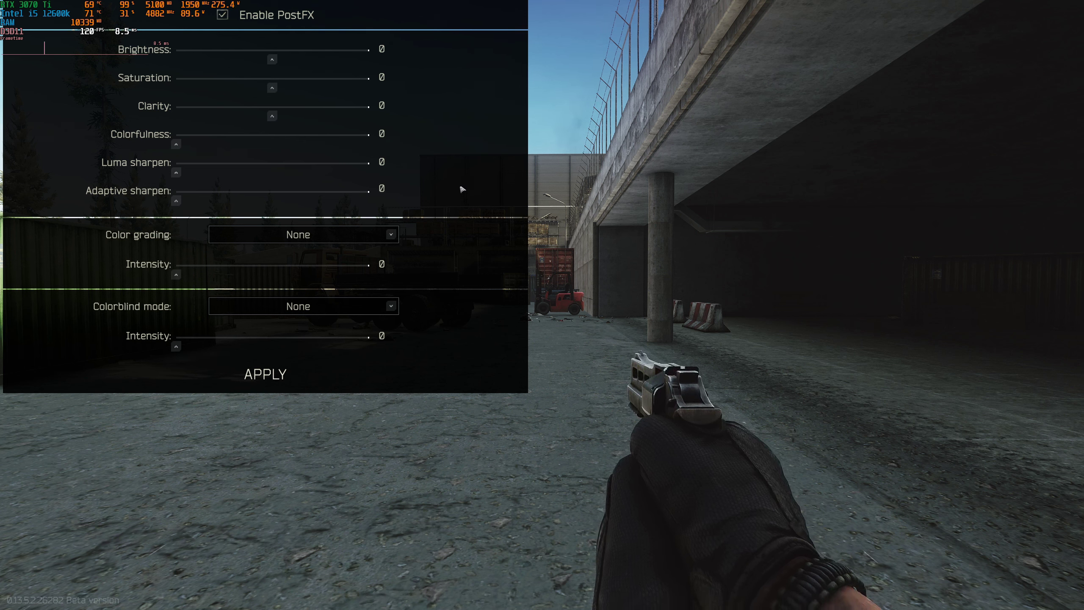
left_click_drag(272, 87, 301, 89)
left_click_drag(175, 144, 293, 147)
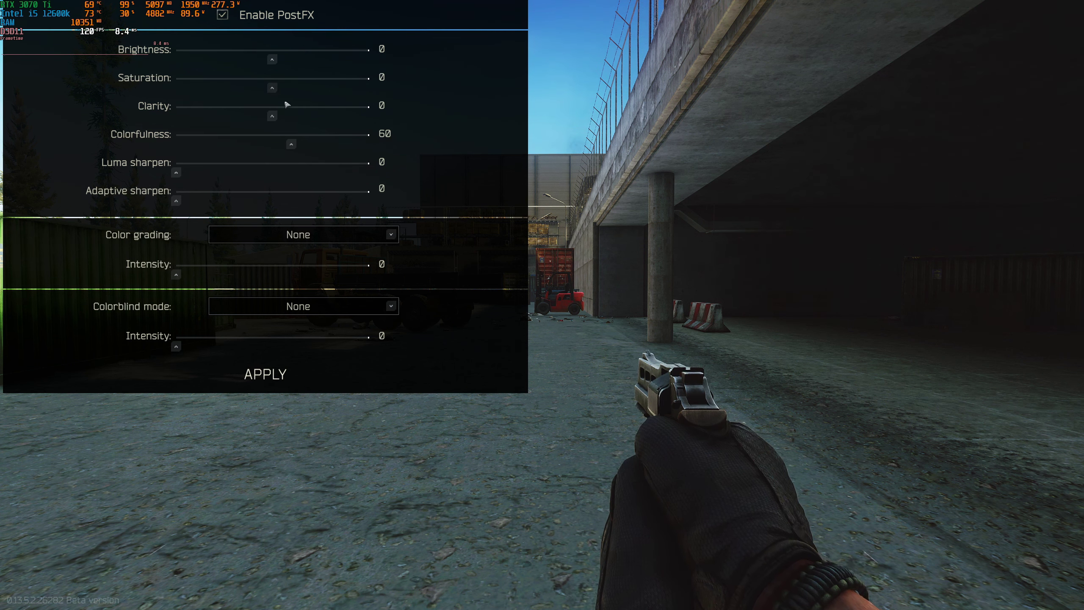
- Zero Saturation and Colorfulness, then raise Clarity to 25 and push it toward 97
left_click_drag(293, 144, 175, 144)
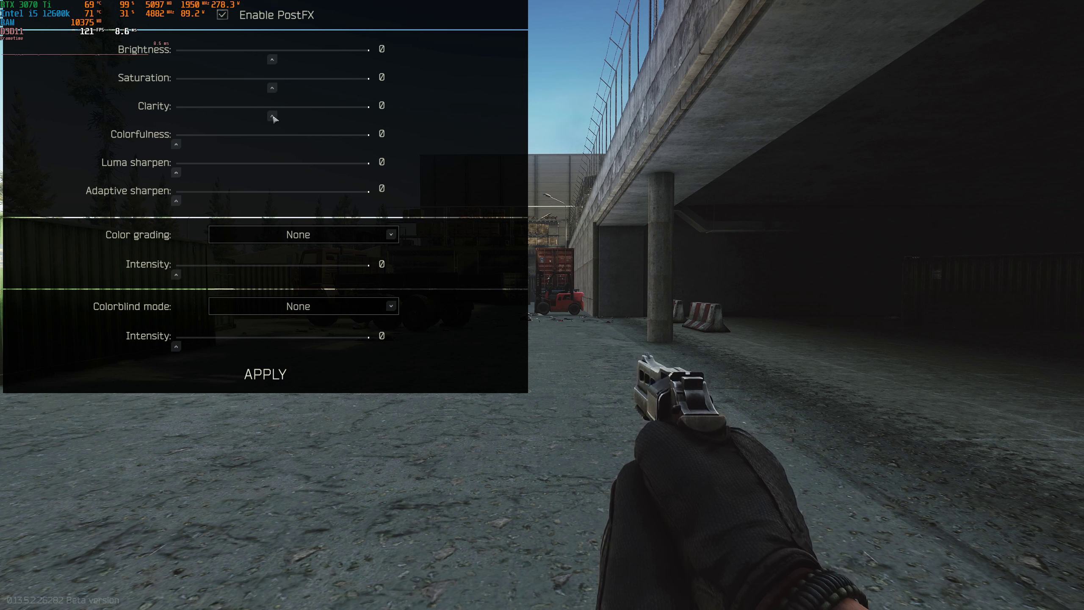
mouse_move(272, 116)
left_mouse_down()
mouse_move(370, 114)
mouse_move(262, 131)
mouse_move(370, 133)
mouse_move(360, 136)
mouse_move(274, 128)
left_mouse_up()
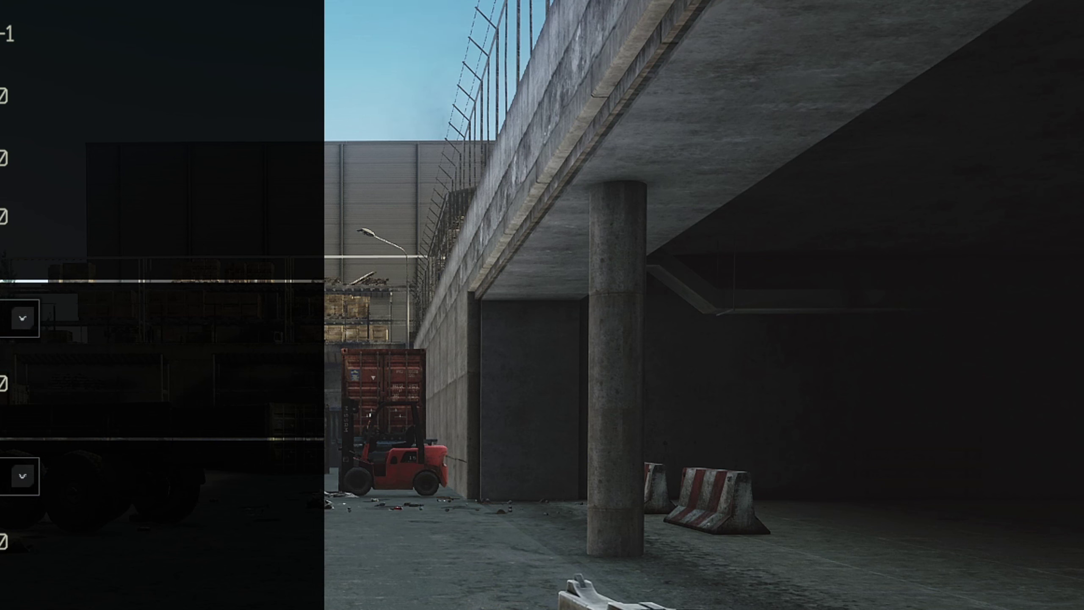
left_click(0, 34)
left_click_drag(0, 34, 0, 34)
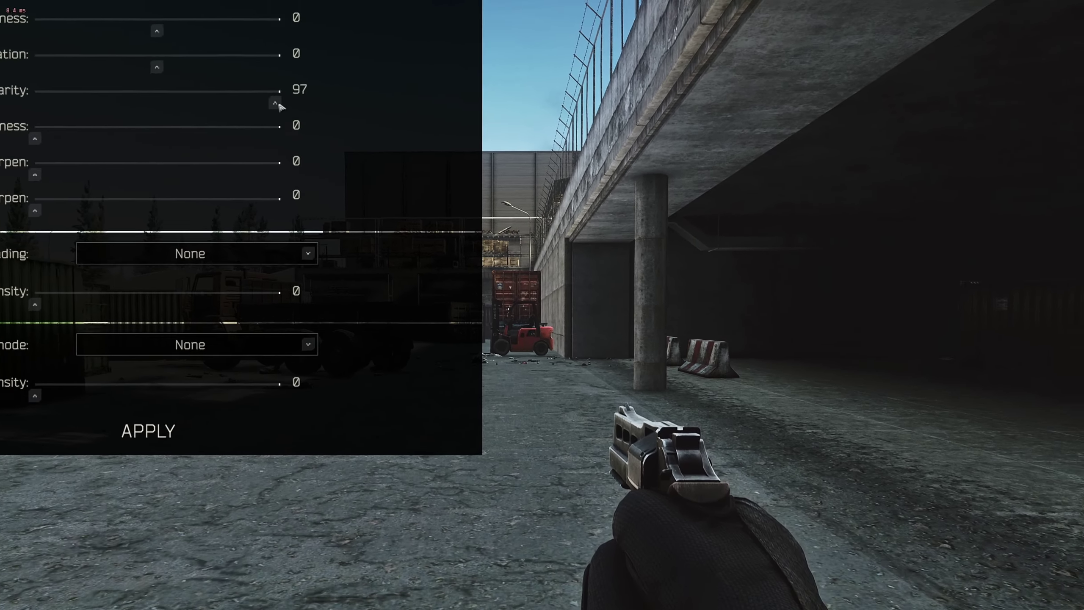
left_click_drag(279, 107, 158, 103)
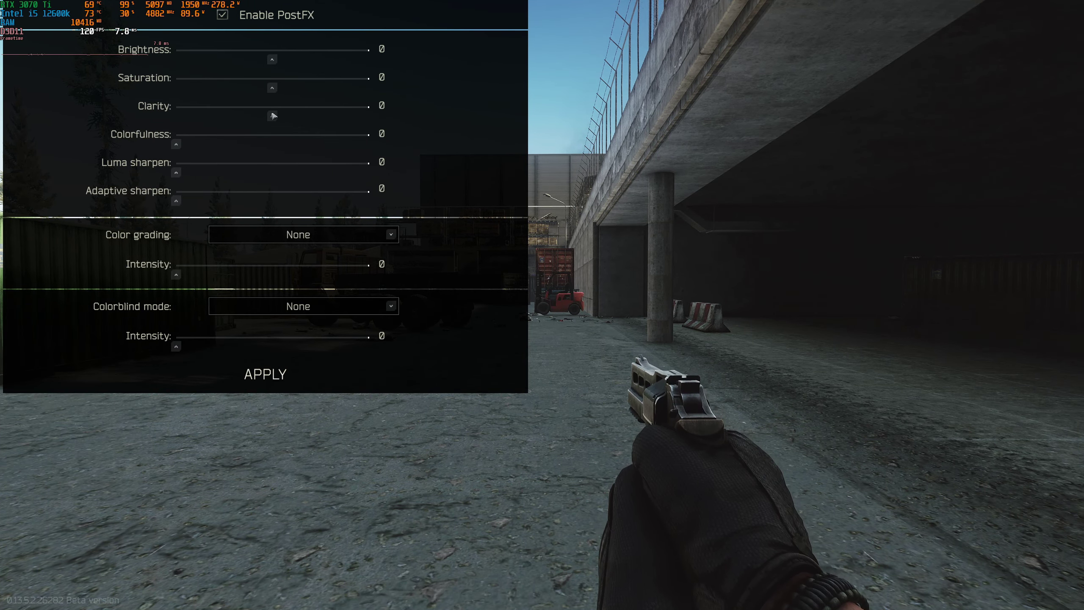
left_click_drag(273, 115, 496, 143)
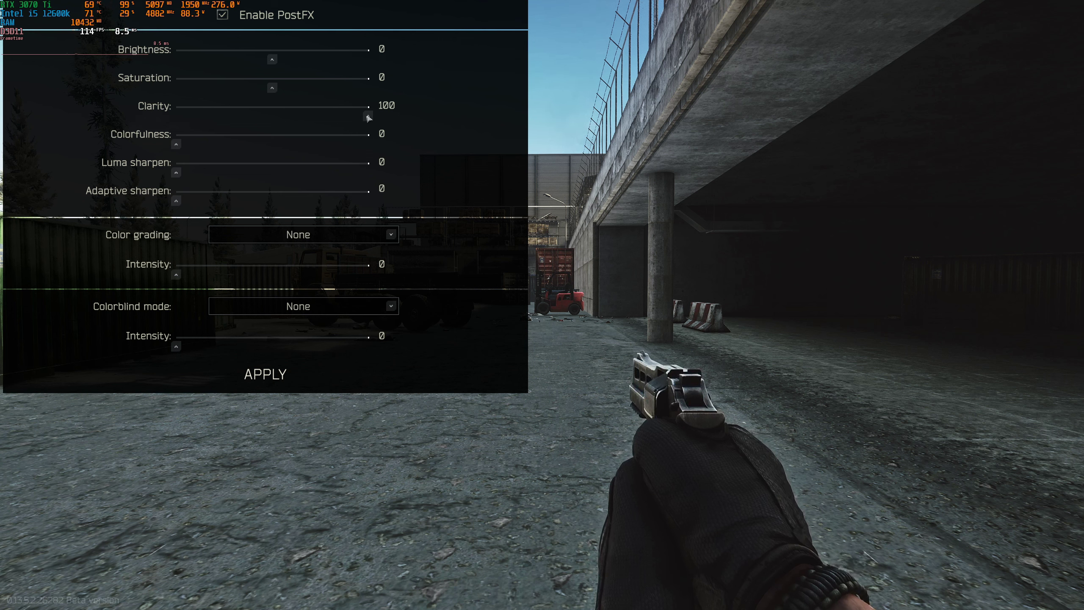
left_click_drag(368, 117, 271, 116)
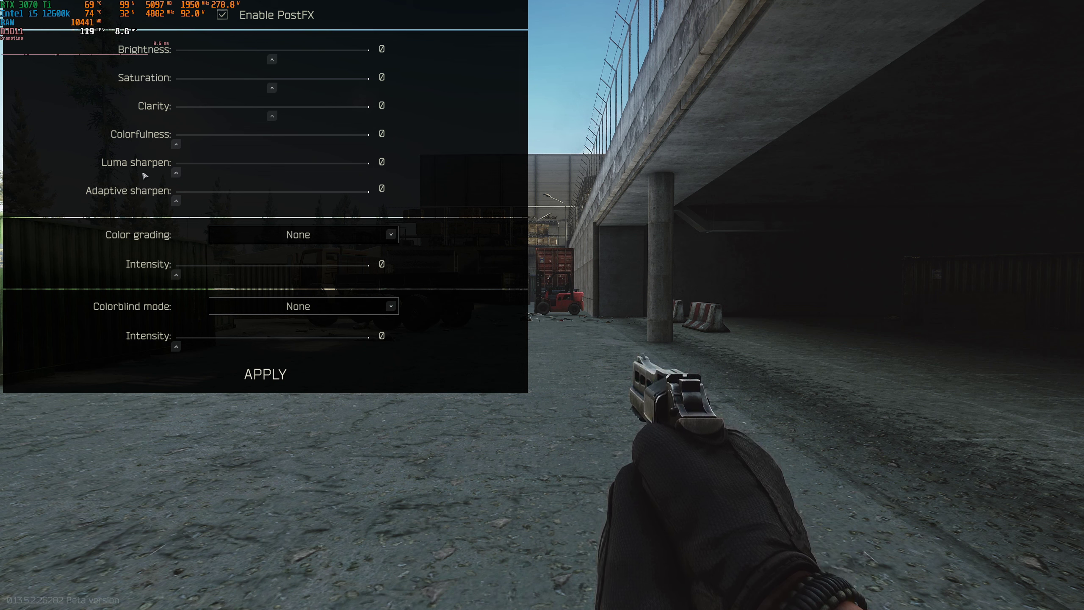
- Raise Luma sharpen to 100, then Adaptive sharpen to 100, bringing up the FPS chart
left_click_drag(176, 174, 394, 180)
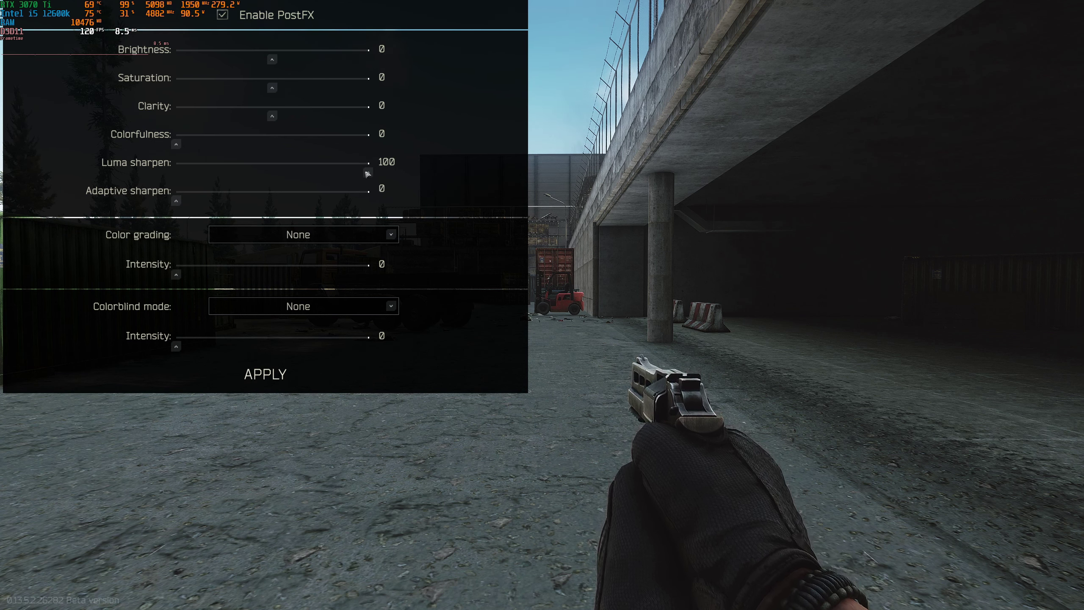
left_click_drag(368, 172, 479, 213)
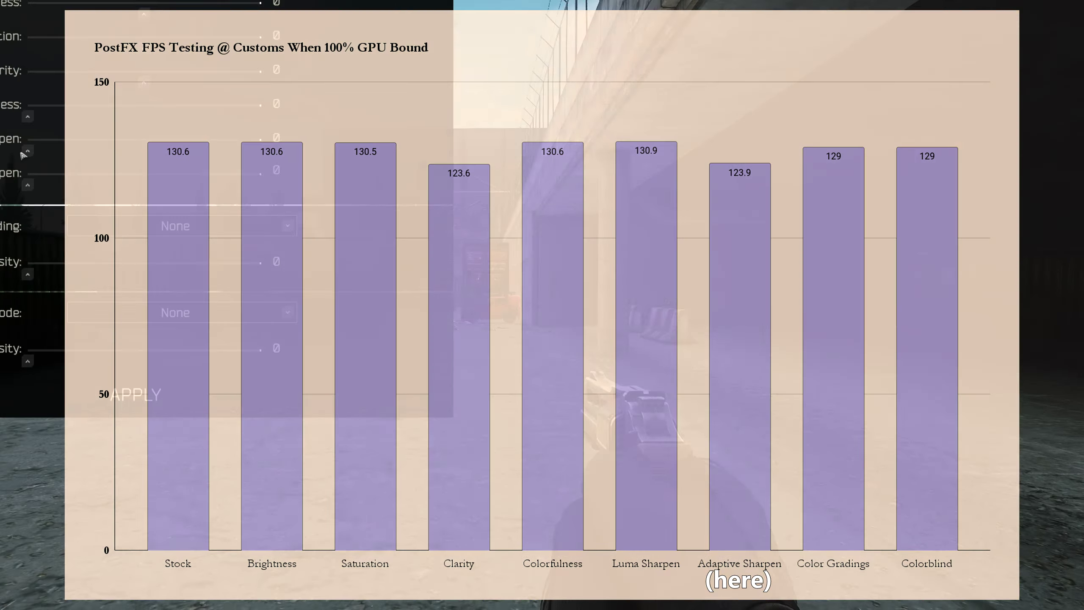
- Sweep the sharpening sliders between 0 and 100, leaving Luma at 100 and Adaptive at 88
left_click_drag(16, 68, 123, 68)
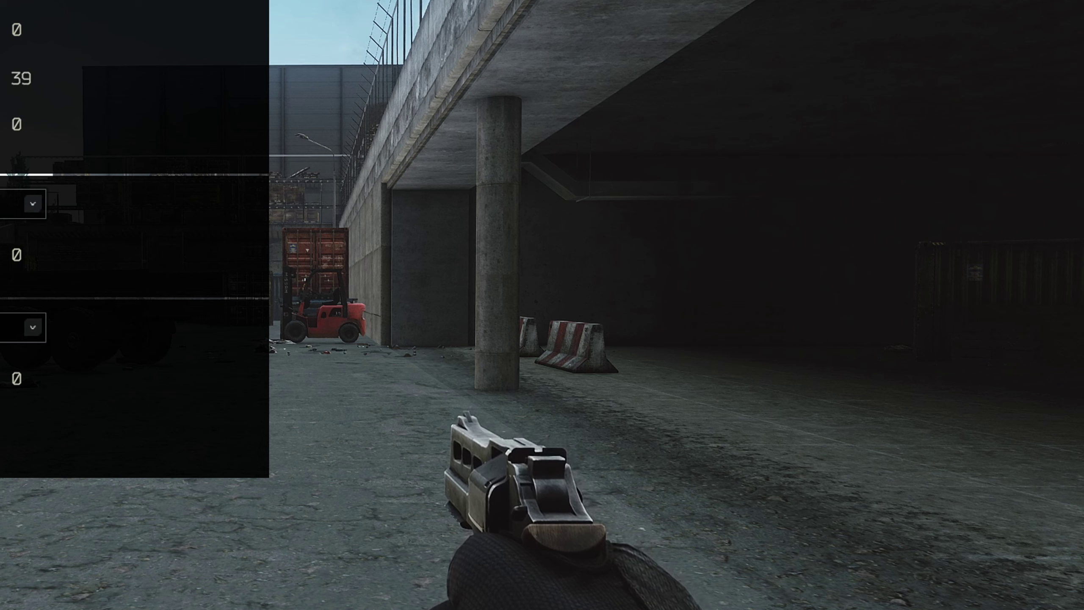
left_click_drag(42, 133, 96, 154)
left_click_drag(17, 171, 221, 214)
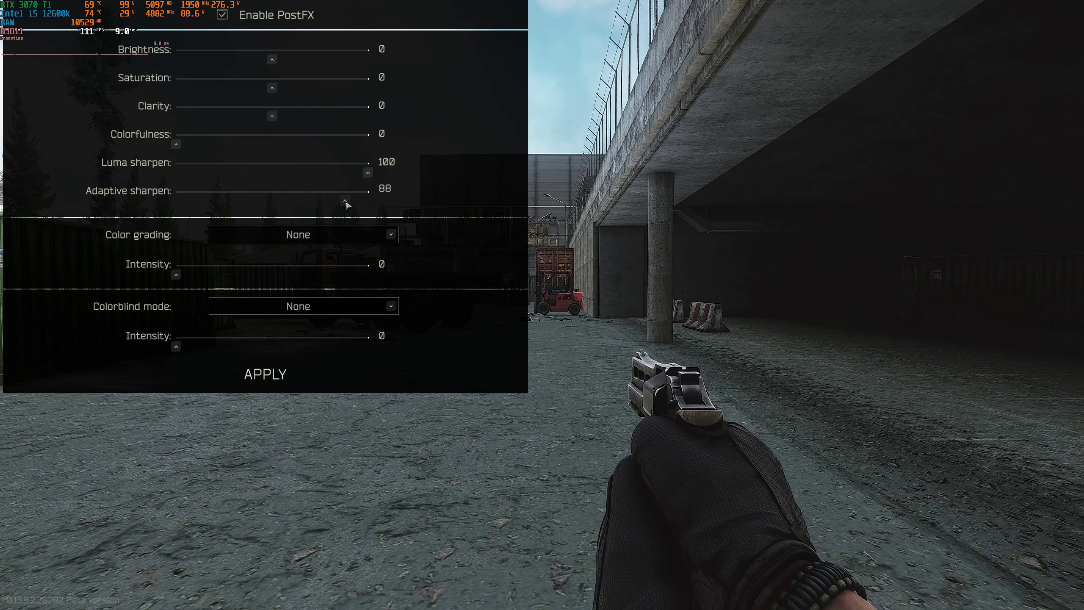
- Lower Adaptive sharpen from about 82 to its final value of 80
left_click_drag(347, 204, 329, 205)
left_click_drag(367, 172, 308, 177)
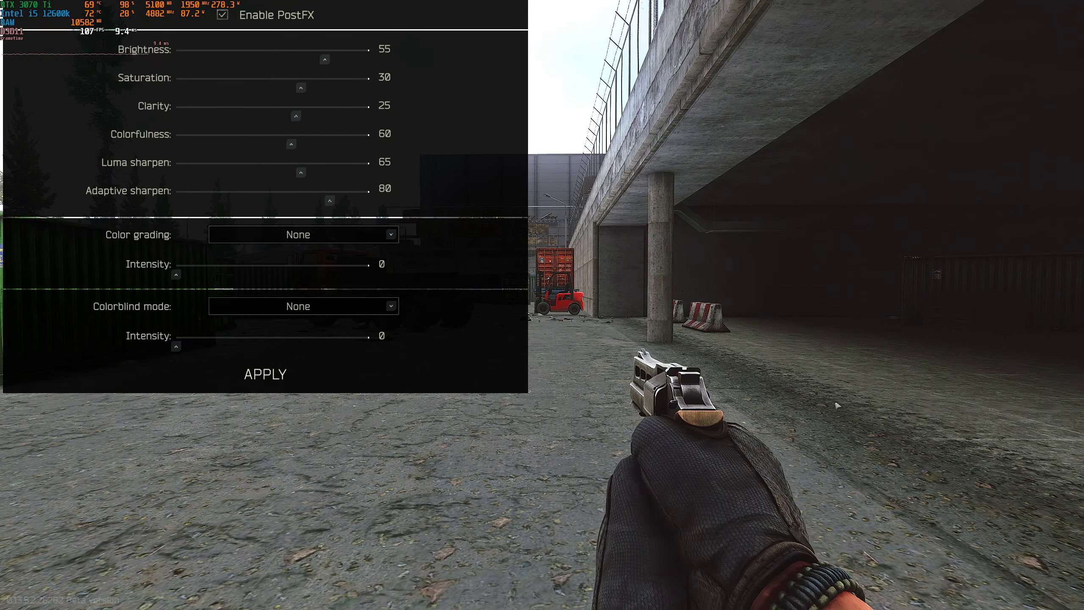
- Toggle PostFX off and on twice to compare the scene, leaving it enabled
left_click(223, 15)
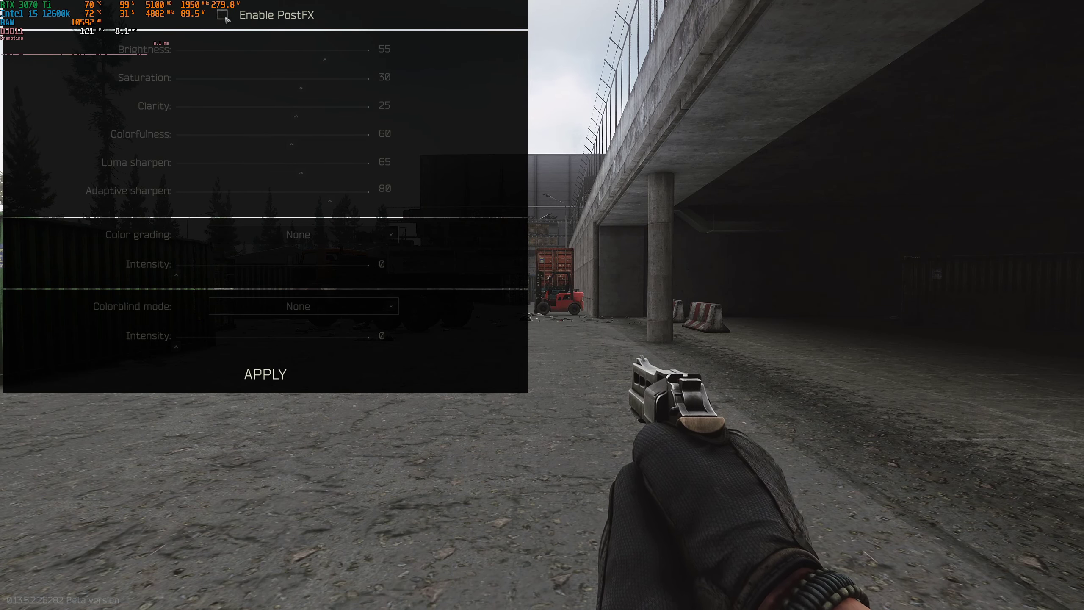
left_click(223, 15)
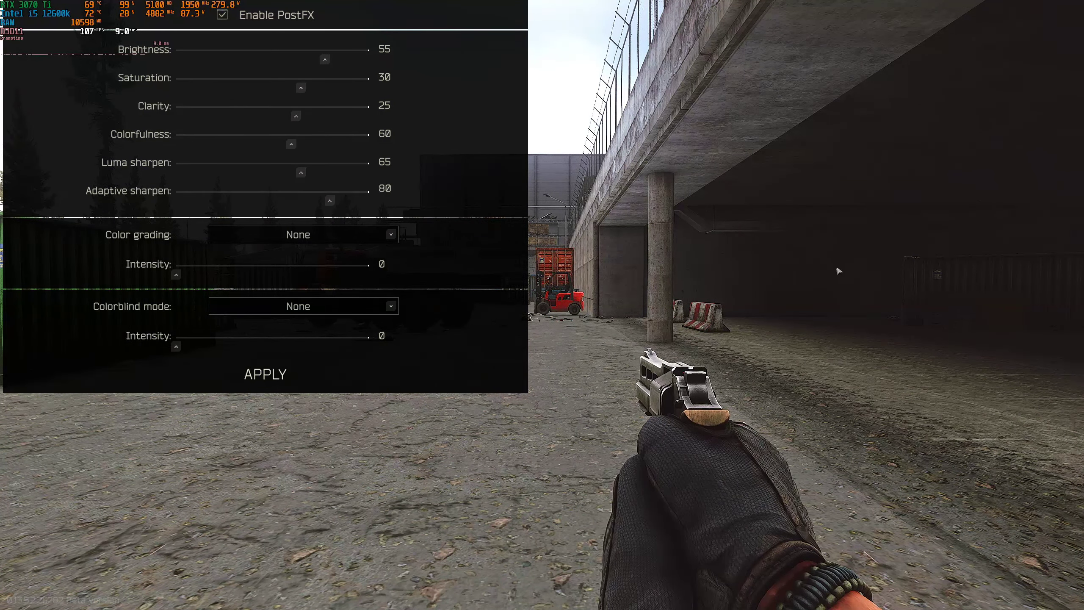
left_click(223, 15)
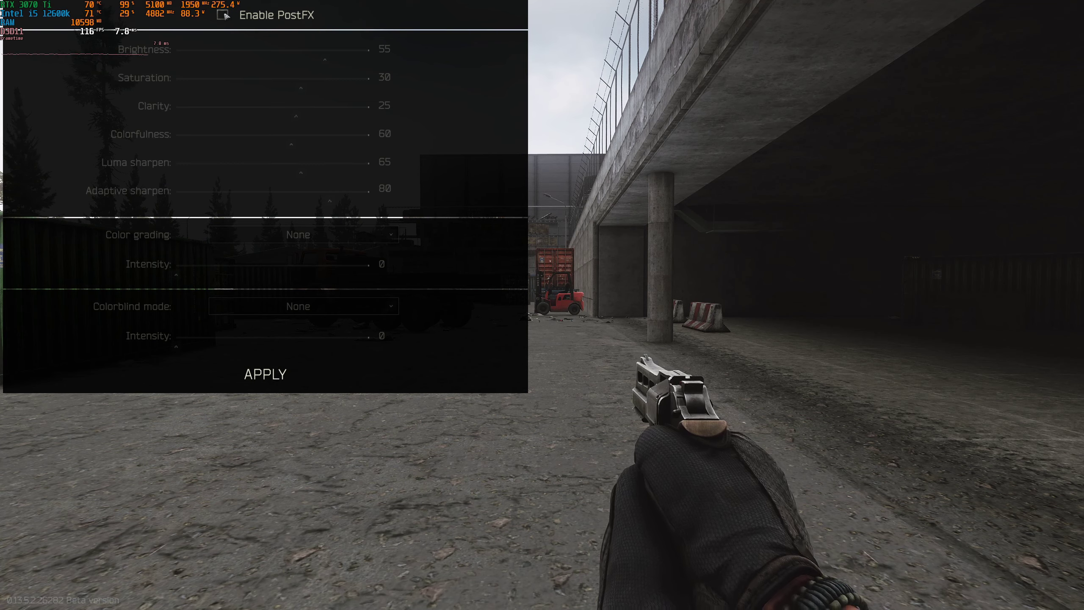
left_click(225, 16)
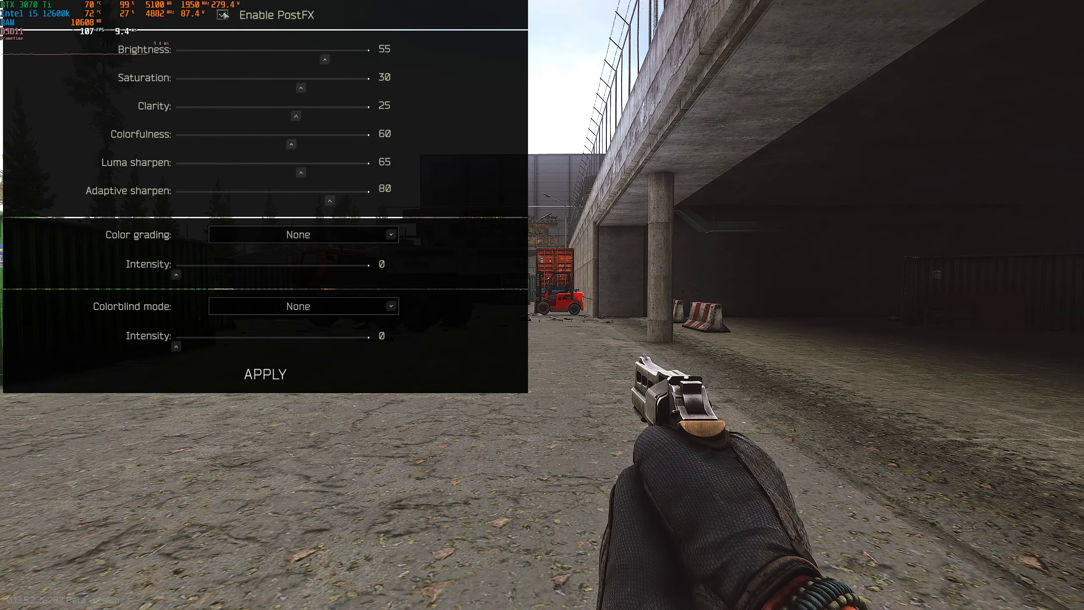